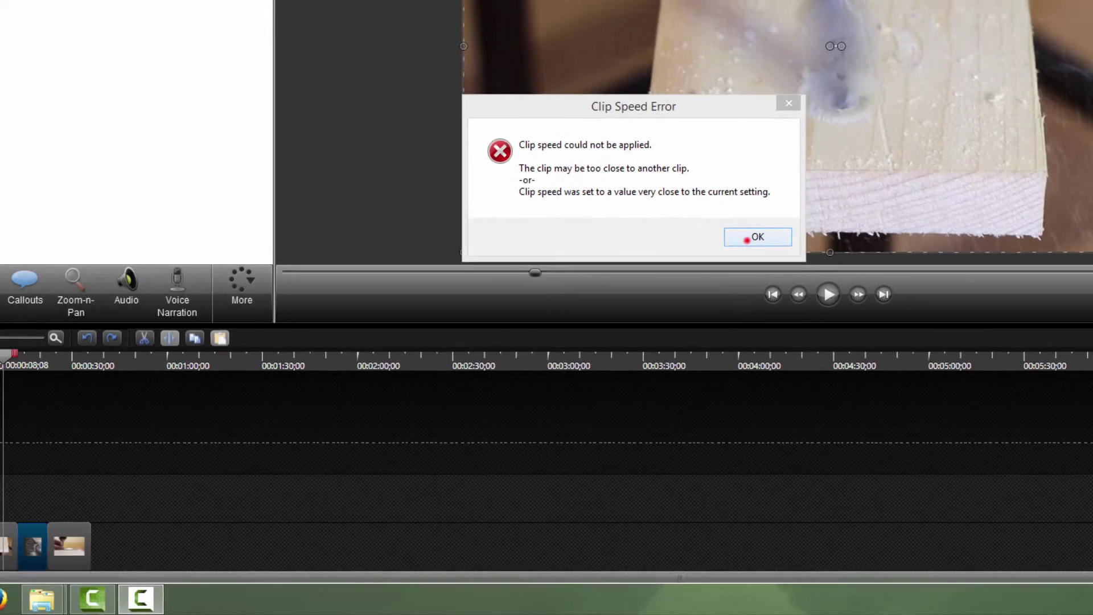
- Dismiss the Clip Speed Error and scrub the playhead into the middle clip's drilling footage
{"action": "left_click", "coordinate": [757, 236]}
{"action": "left_click_drag", "start_coordinate": [108, 376], "coordinate": [135, 377]}
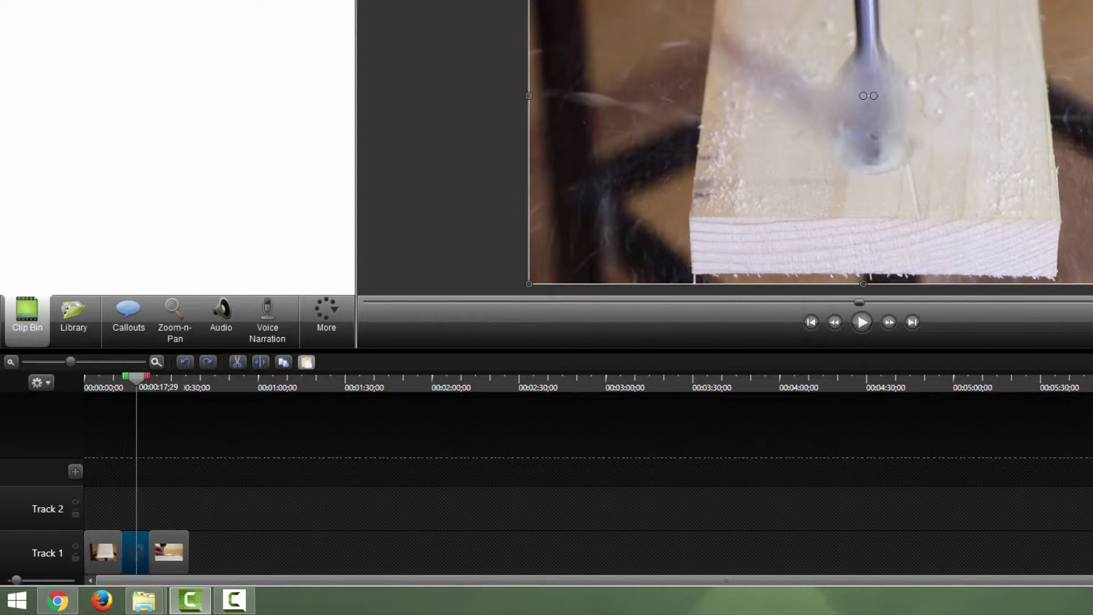
- Attempt a 50% Clip speed on the middle Track 1 clip, then dismiss the resulting error
{"action": "right_click", "coordinate": [136, 551]}
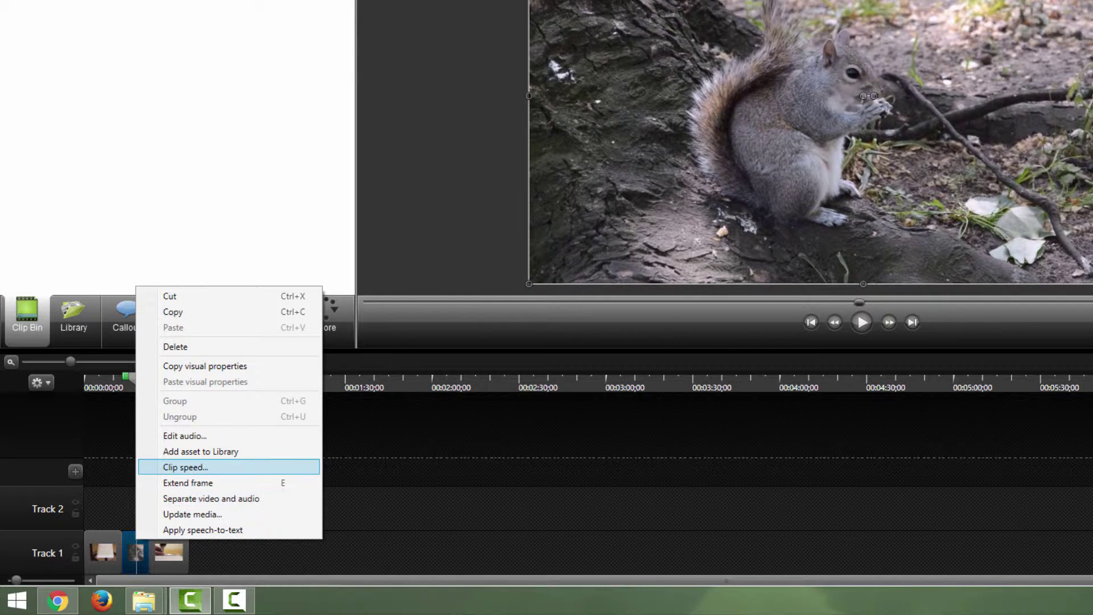
{"action": "left_click", "coordinate": [207, 469]}
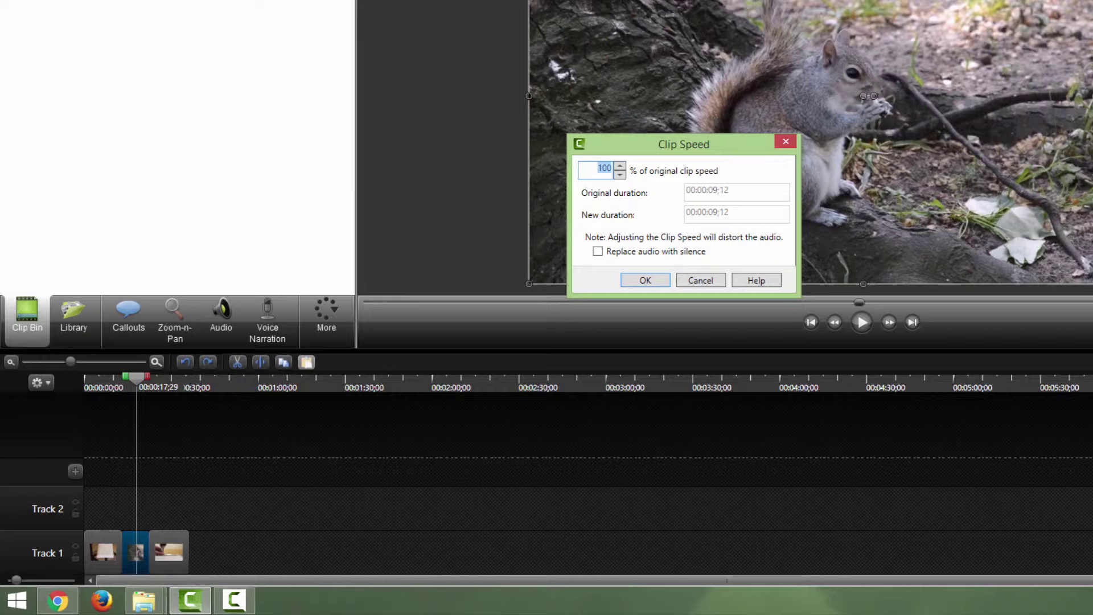
{"action": "type", "text": "50"}
{"action": "key", "text": "Return"}
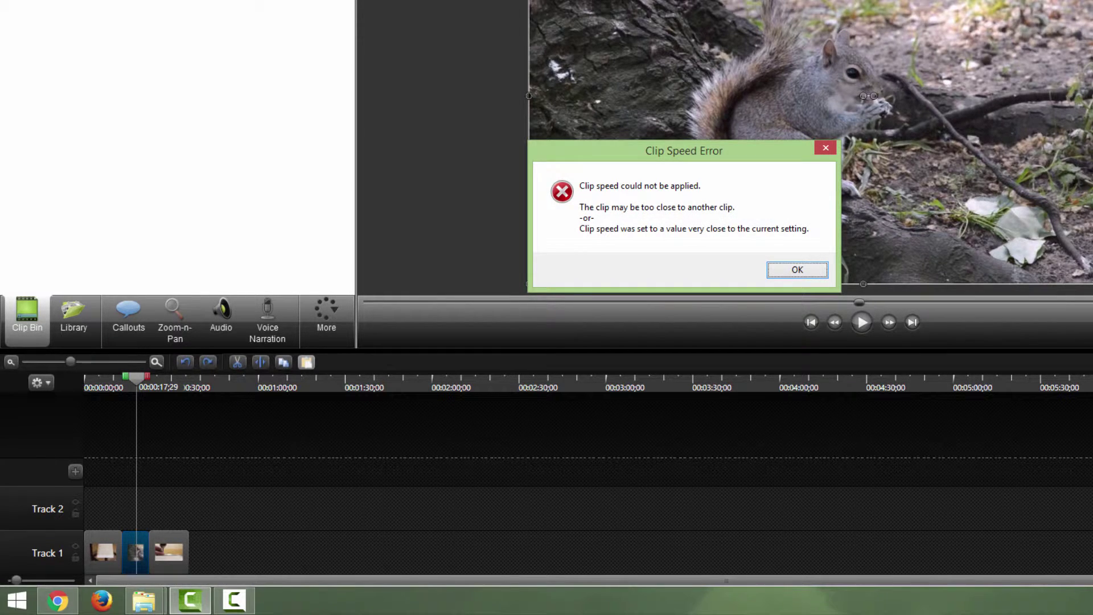
{"action": "left_click", "coordinate": [781, 269]}
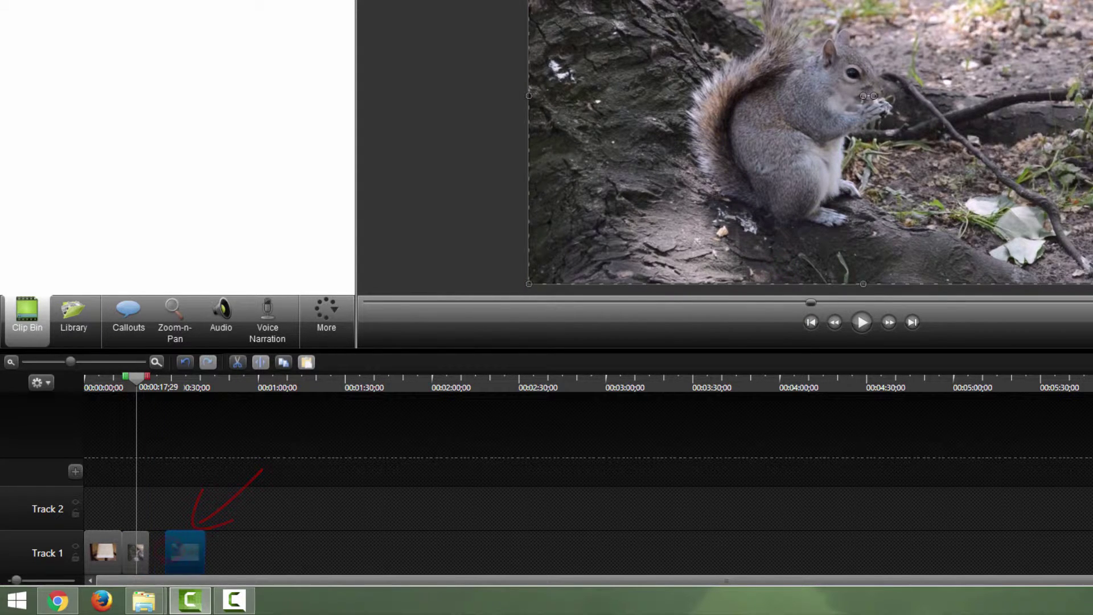
- Park the screwdriver clip on a new track, slow the middle clip to 50%, then return it to Track 1
{"action": "mouse_move", "coordinate": [168, 553]}
{"action": "left_mouse_down"}
{"action": "mouse_move", "coordinate": [218, 553]}
{"action": "mouse_move", "coordinate": [252, 463]}
{"action": "left_mouse_up"}
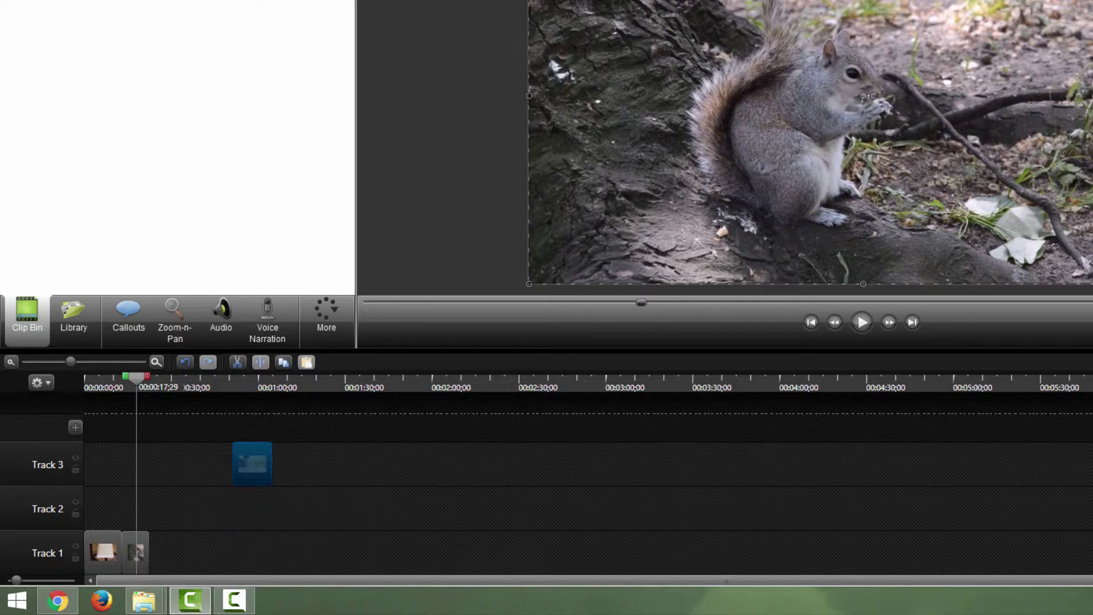
{"action": "right_click", "coordinate": [135, 553]}
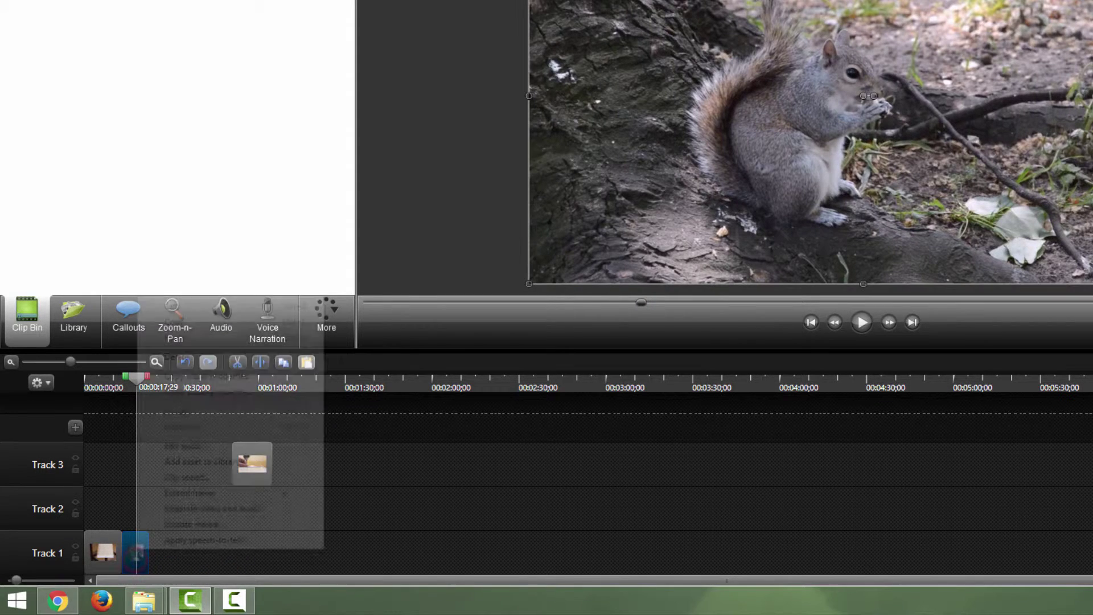
{"action": "left_click", "coordinate": [187, 476]}
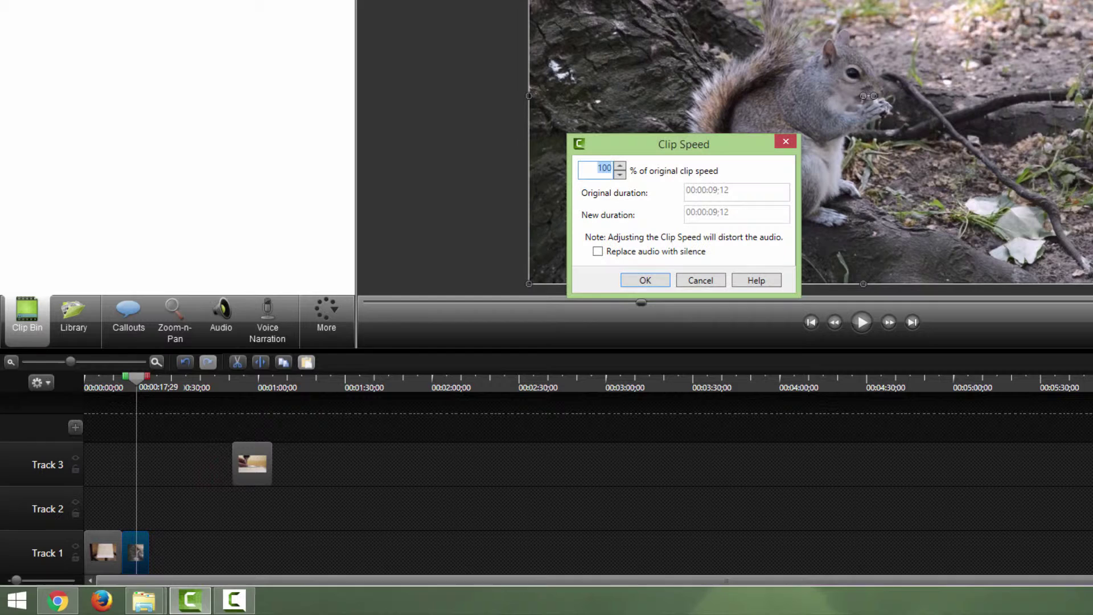
{"action": "type", "text": "50"}
{"action": "key", "text": "Return"}
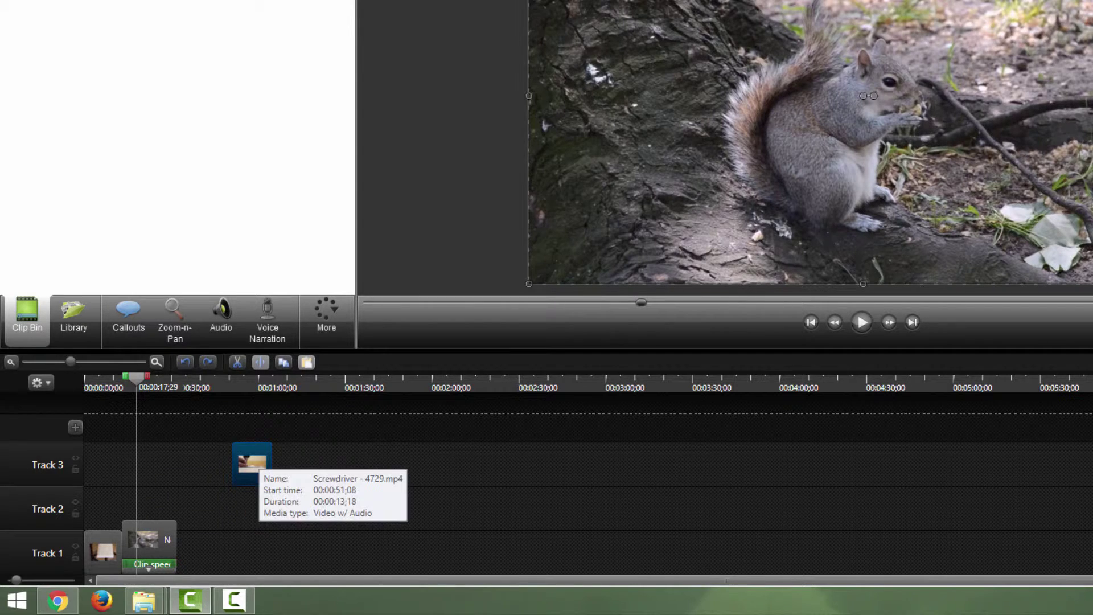
{"action": "left_click_drag", "start_coordinate": [252, 463], "coordinate": [197, 552]}
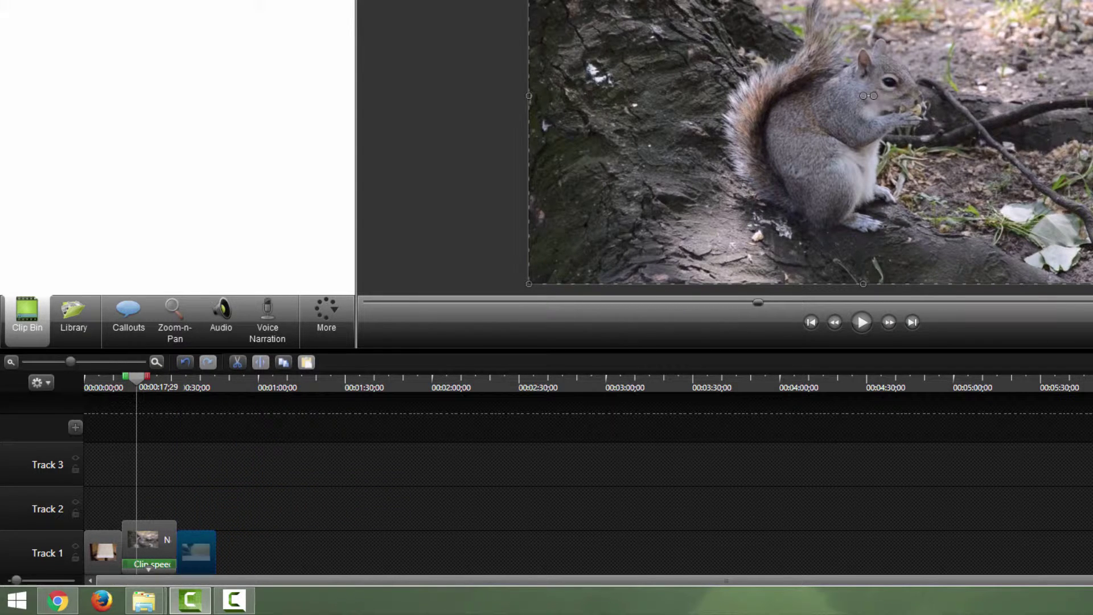
- Undo the move and slowdown, then set the middle clip's speed to 200% (duration 00:00:04;21)
{"action": "key", "text": "ctrl+z"}
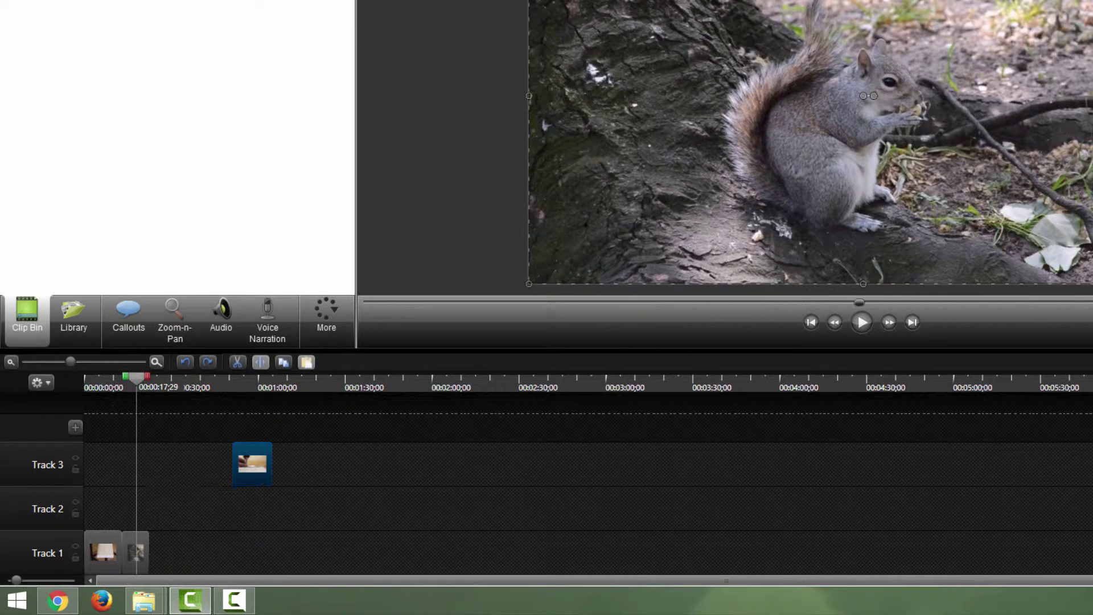
{"action": "key", "text": "ctrl+z"}
{"action": "right_click", "coordinate": [144, 546]}
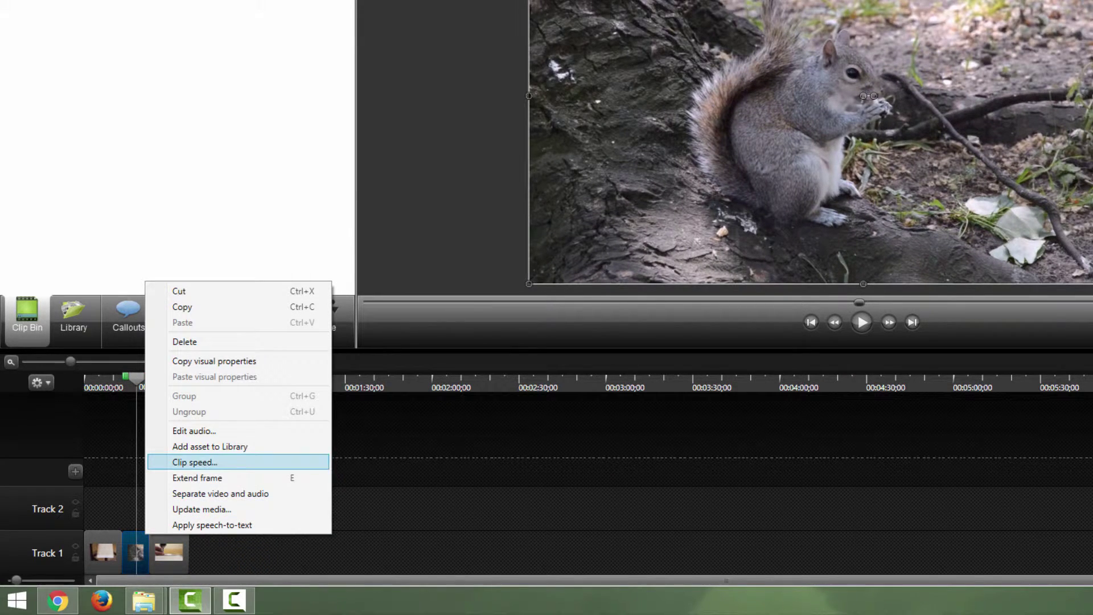
{"action": "left_click", "coordinate": [214, 462]}
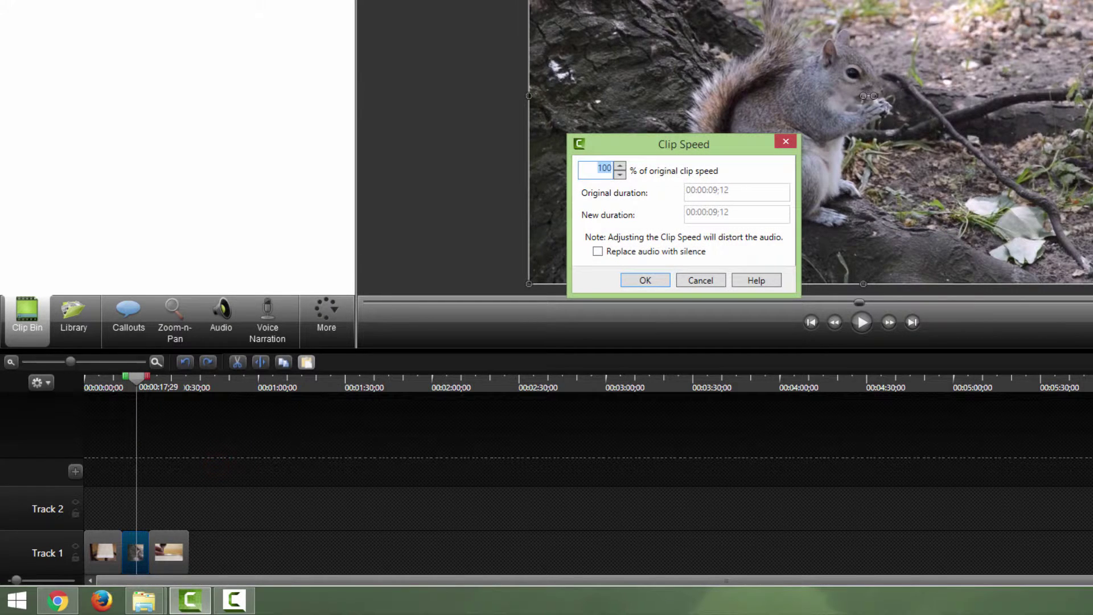
{"action": "type", "text": "200"}
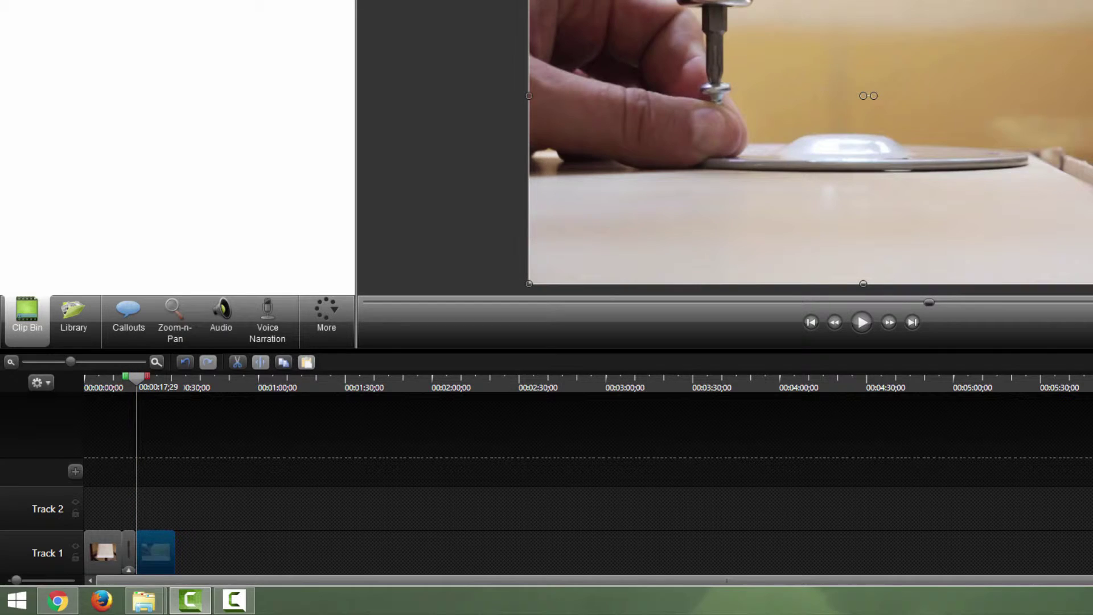
{"action": "left_click", "coordinate": [171, 511]}
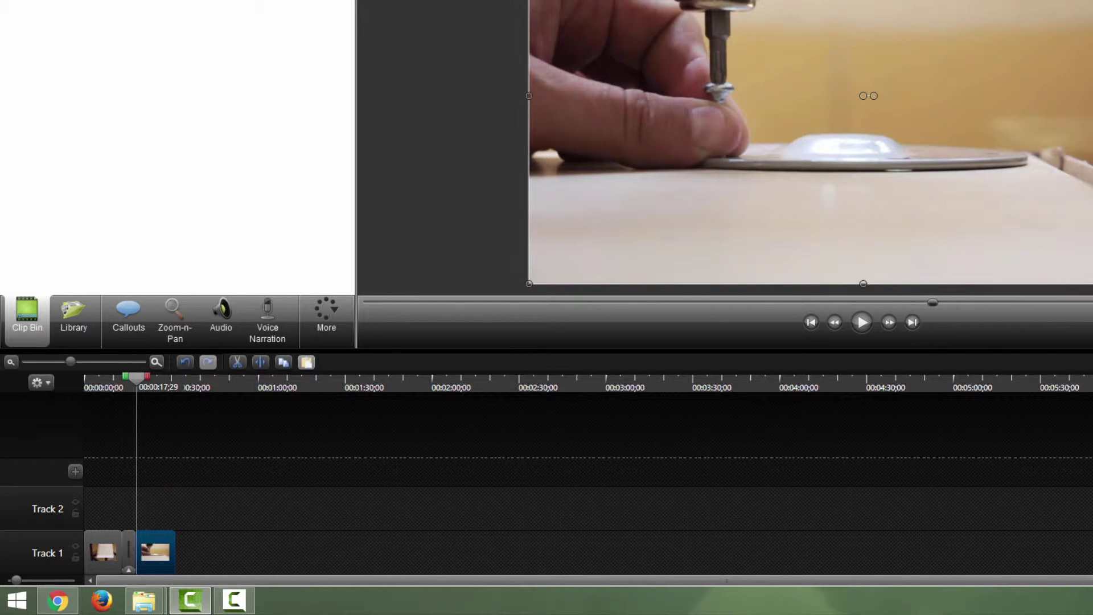